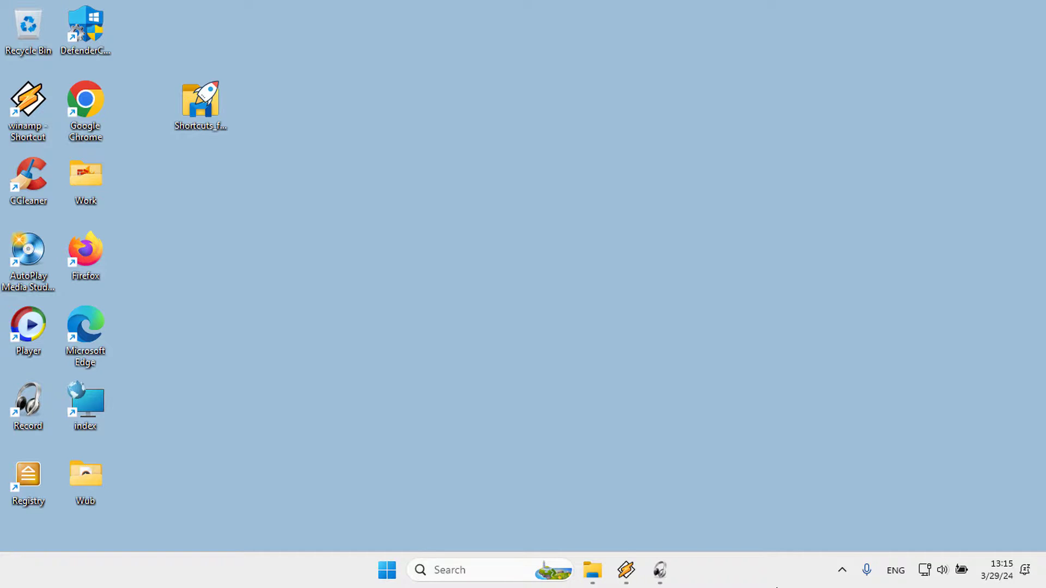
Try dragging the Work folder and another folder onto the taskbar, then abandon the refused pin.
left_click_drag(91, 176, 768, 580)
left_click_drag(86, 478, 767, 583)
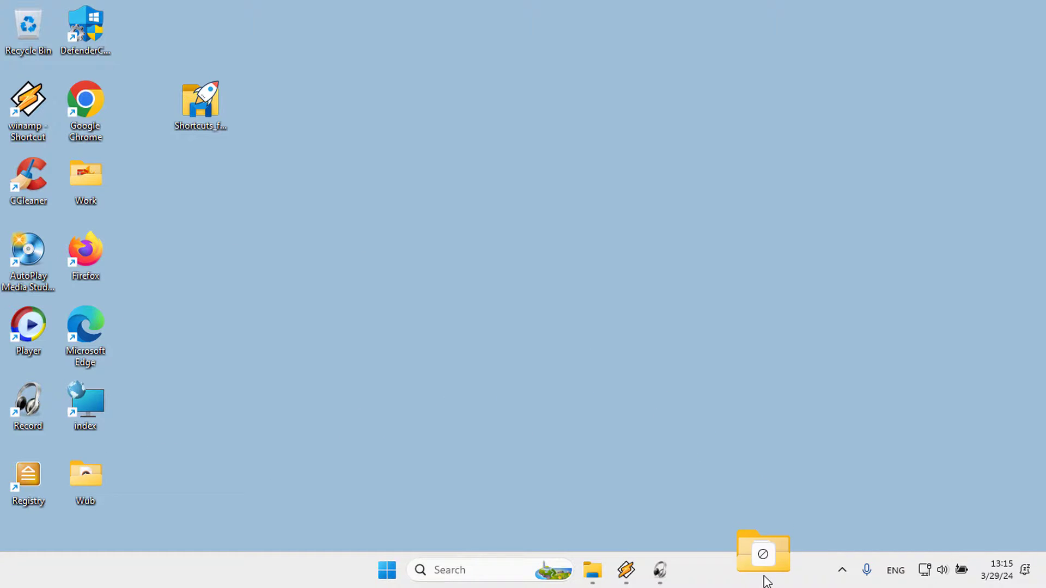
left_click_drag(766, 582, 764, 581)
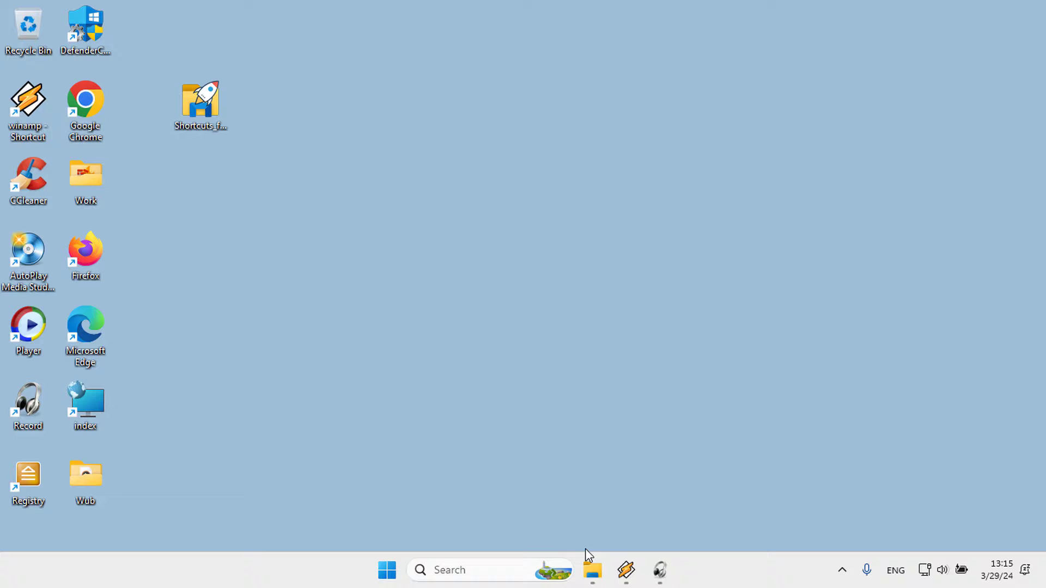
Test the pinned Registry Key Jumper (RegJump_x64.exe), then unpin it from the taskbar.
left_click(593, 570)
left_click_drag(787, 248, 743, 563)
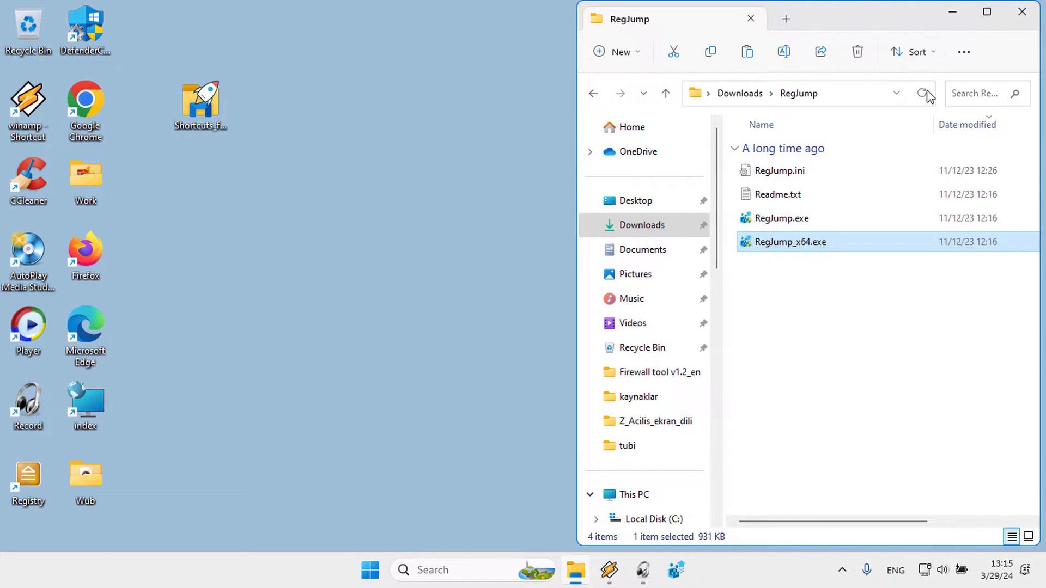
left_click(953, 11)
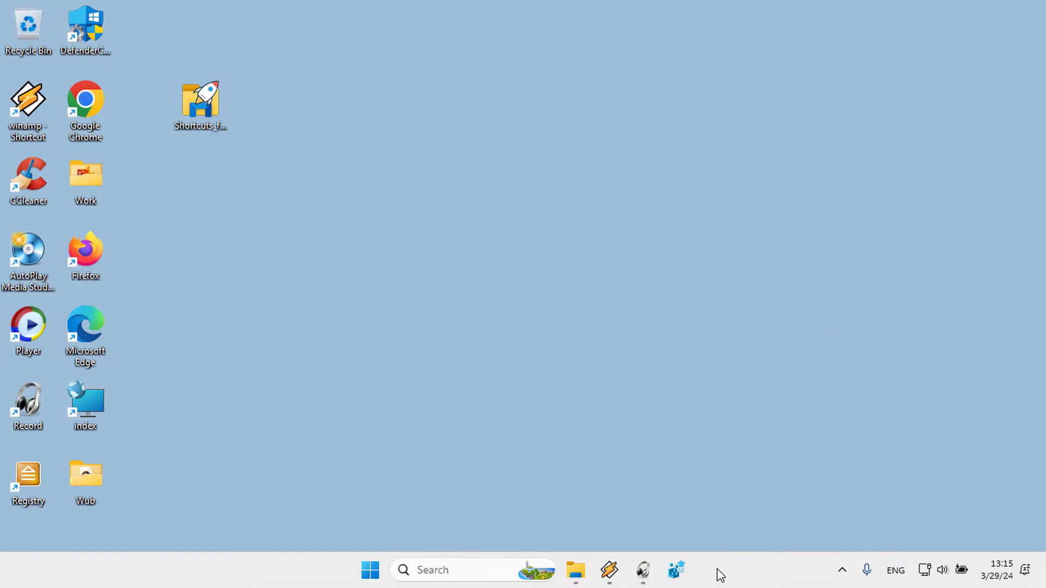
left_click(677, 571)
left_click(609, 196)
right_click(679, 573)
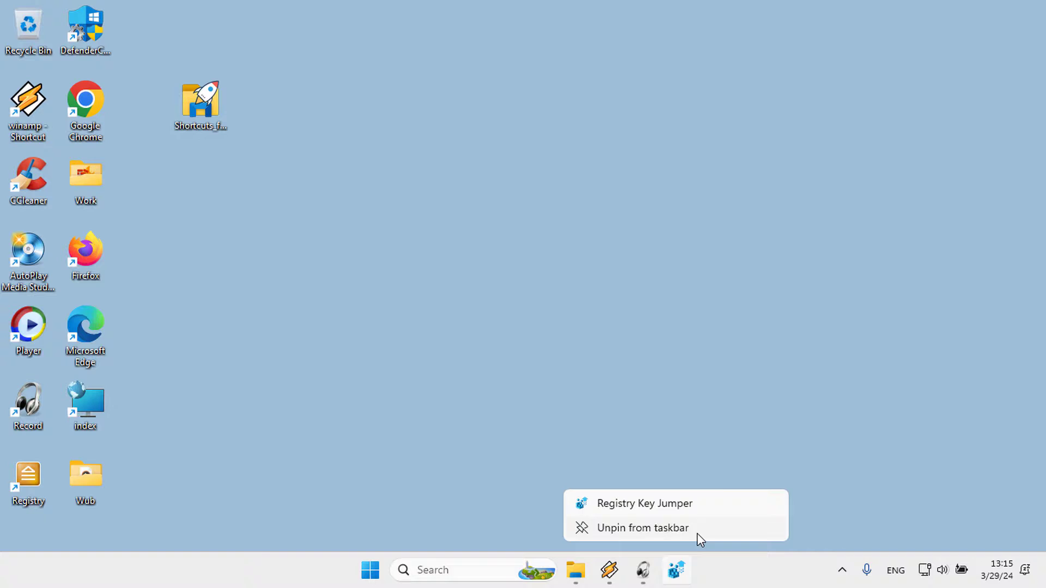
left_click(686, 529)
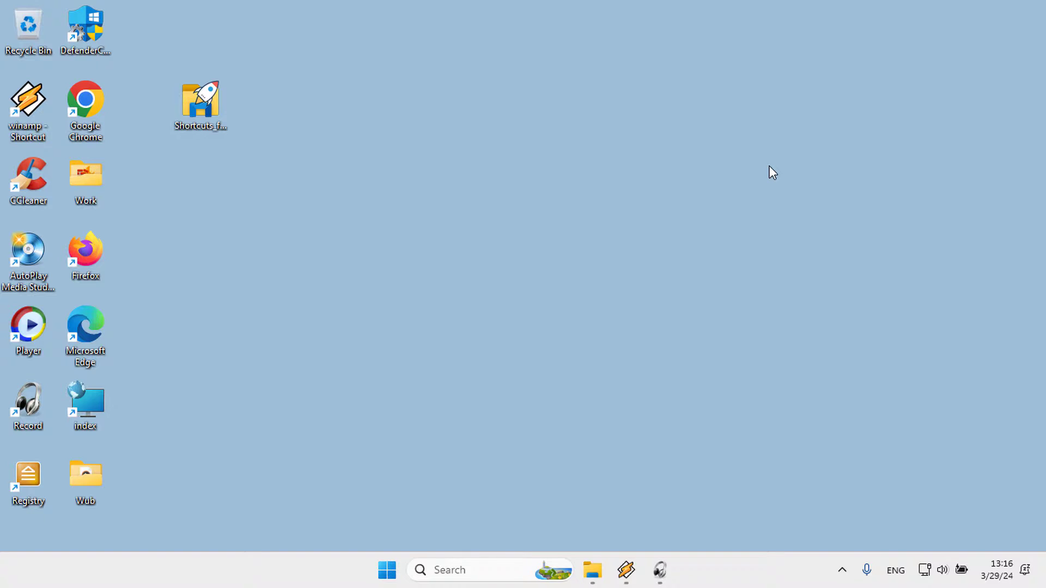
Create a desktop shortcut to the Work folder and bring up its context menu.
right_click(82, 174)
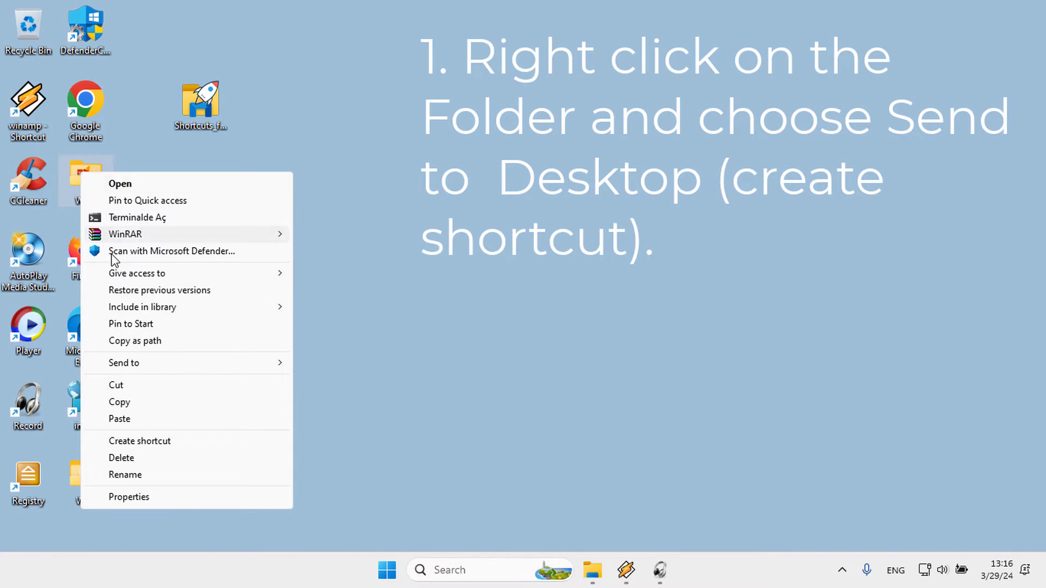
left_click(140, 440)
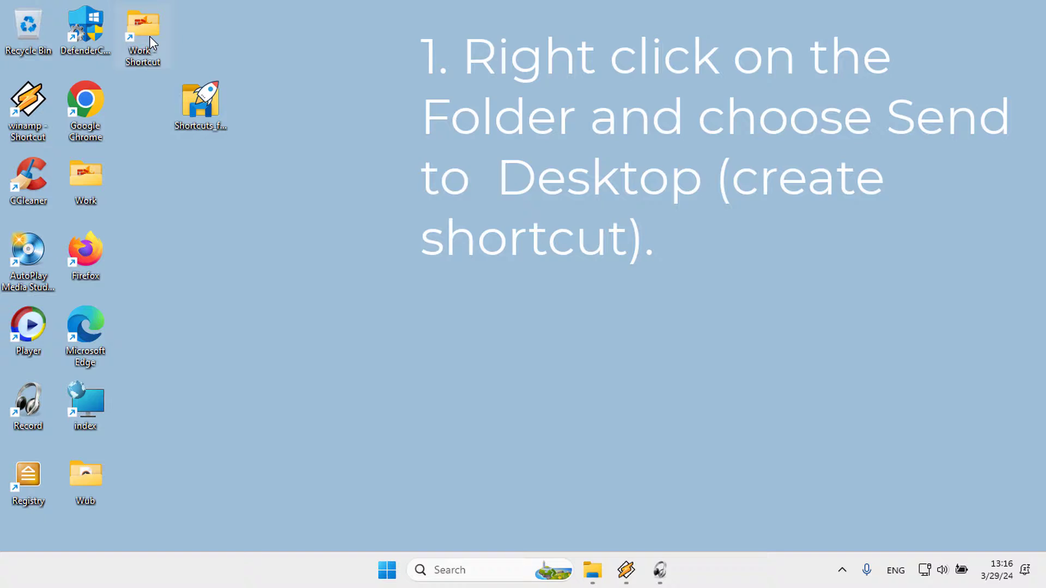
right_click(149, 37)
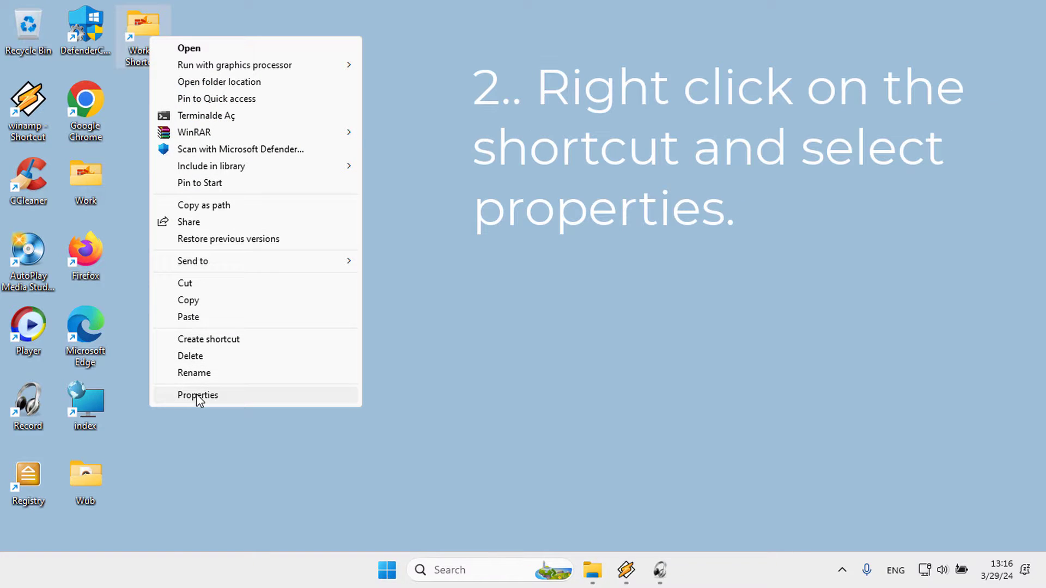
Prefix the Work shortcut's Target with 'explorer.exe ' and apply the change.
left_click(196, 395)
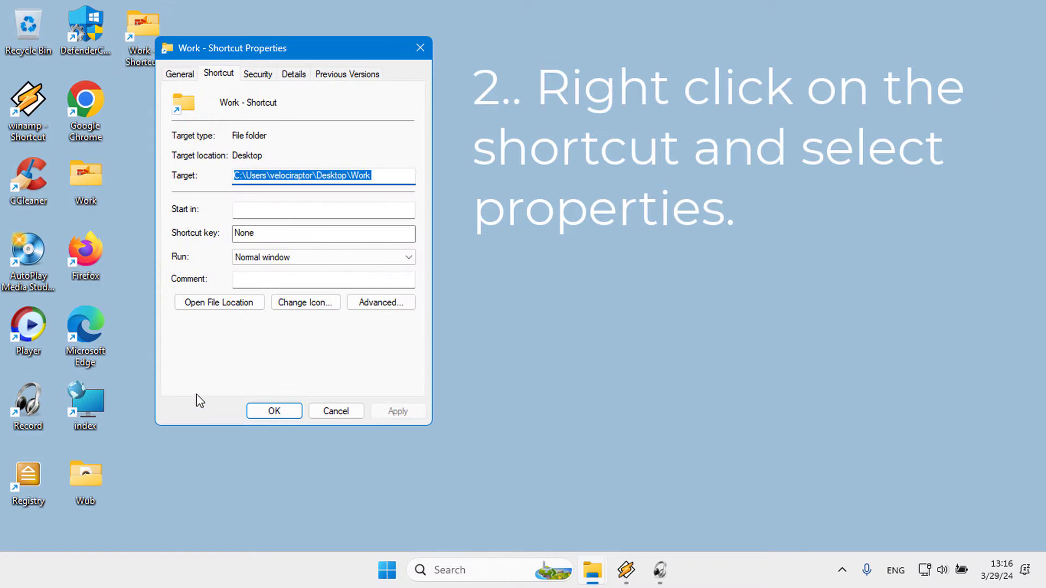
left_click(352, 177)
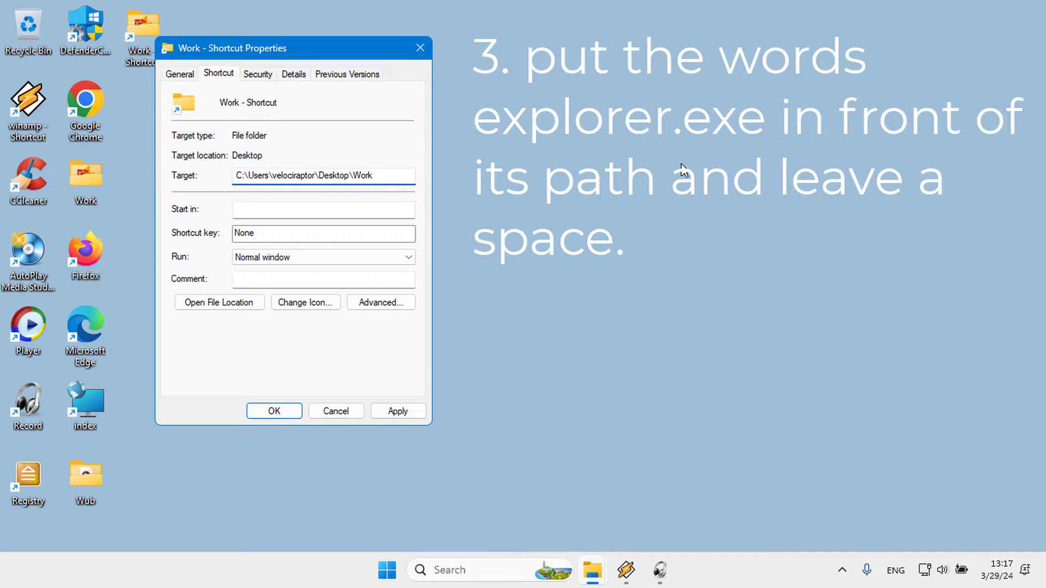
type("e")
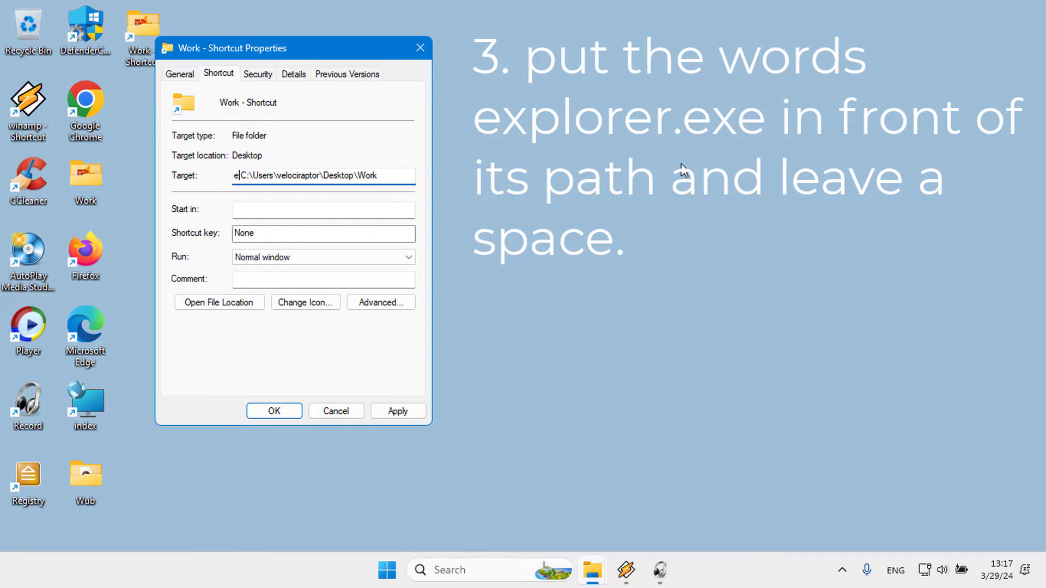
type("xplorer")
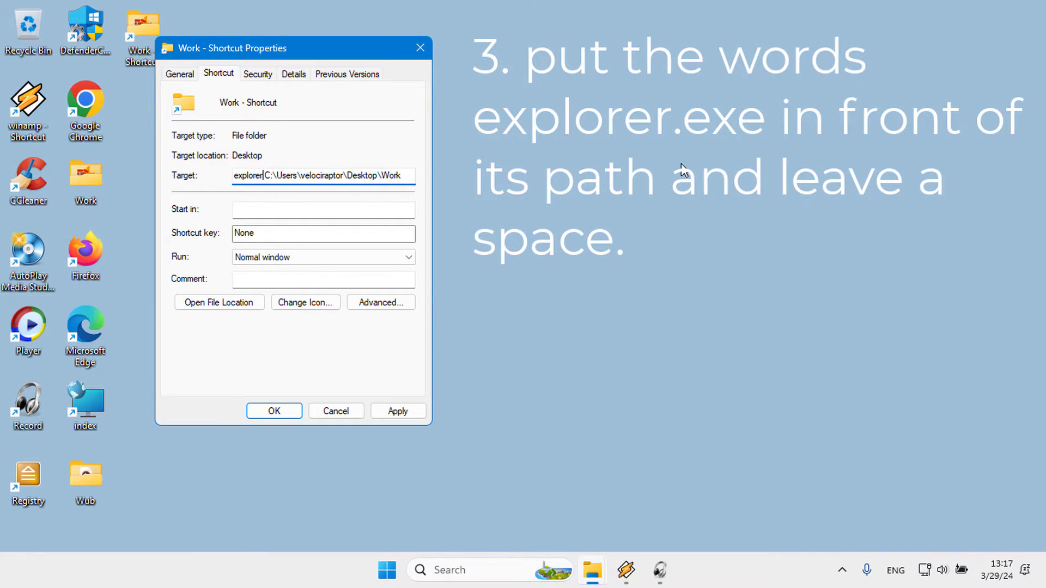
type(".ex")
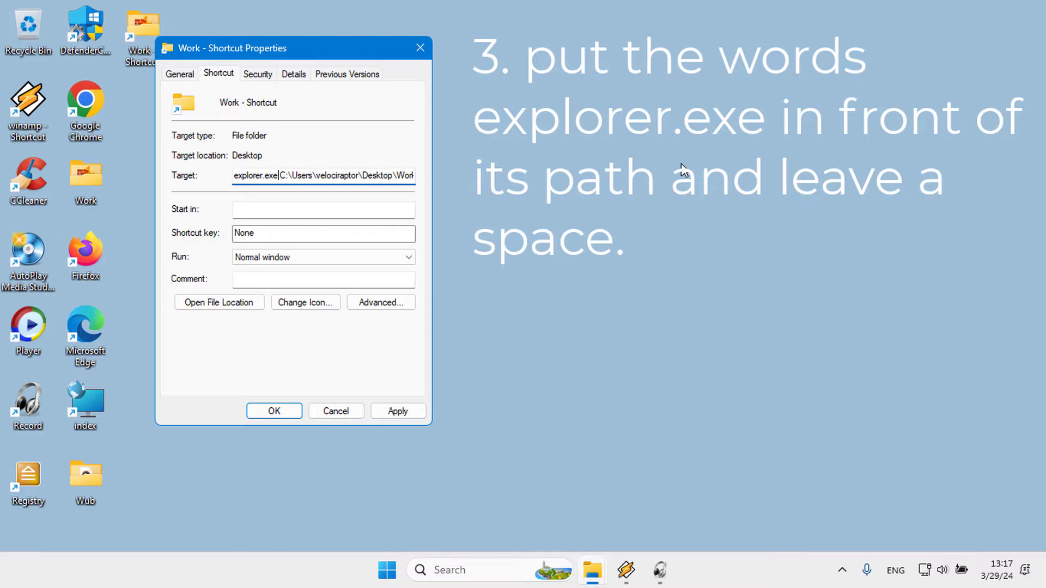
type("e")
left_click(397, 411)
left_click(290, 411)
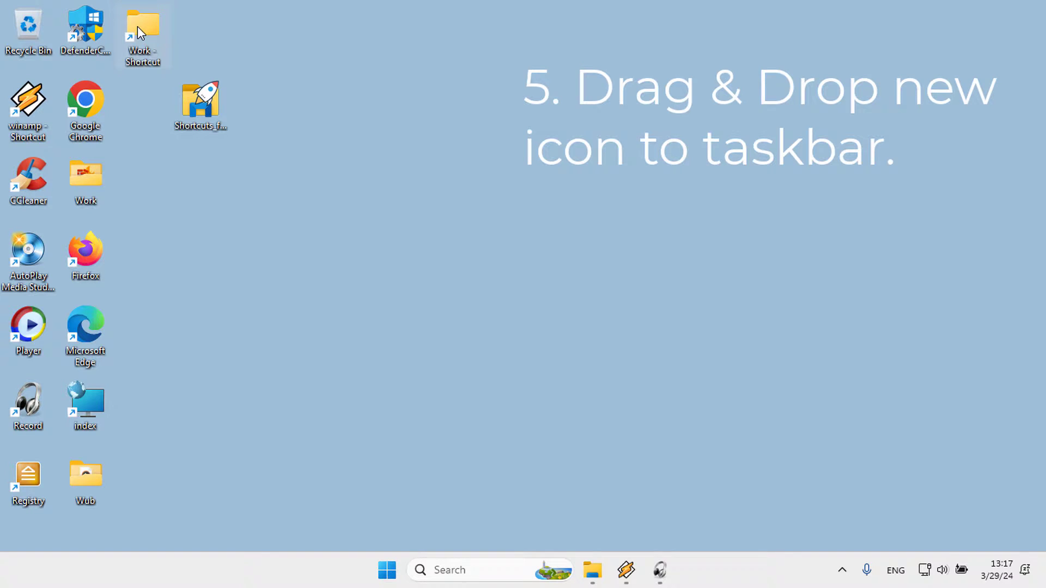
left_click_drag(138, 27, 740, 571)
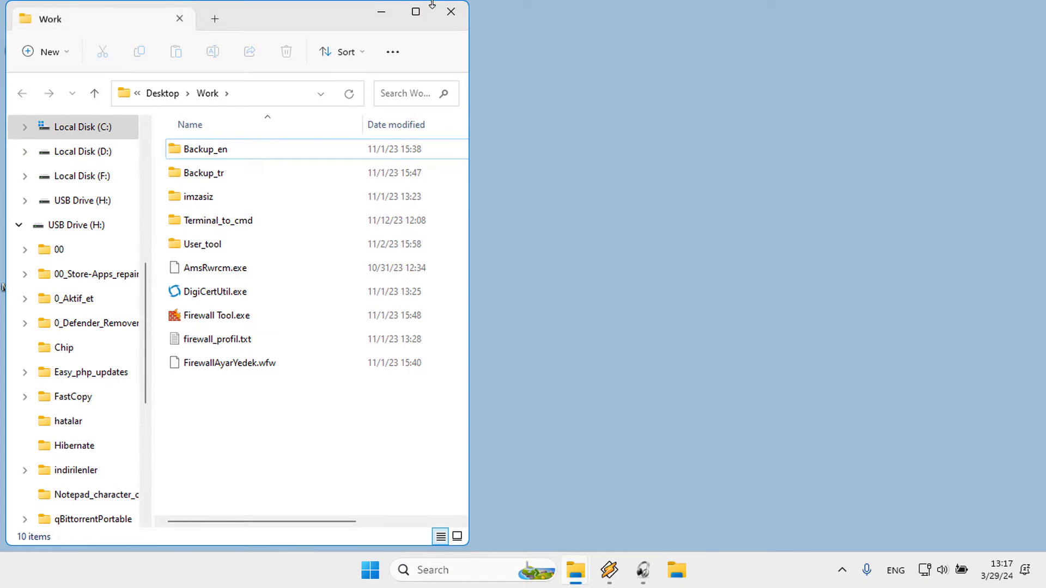
left_click(417, 11)
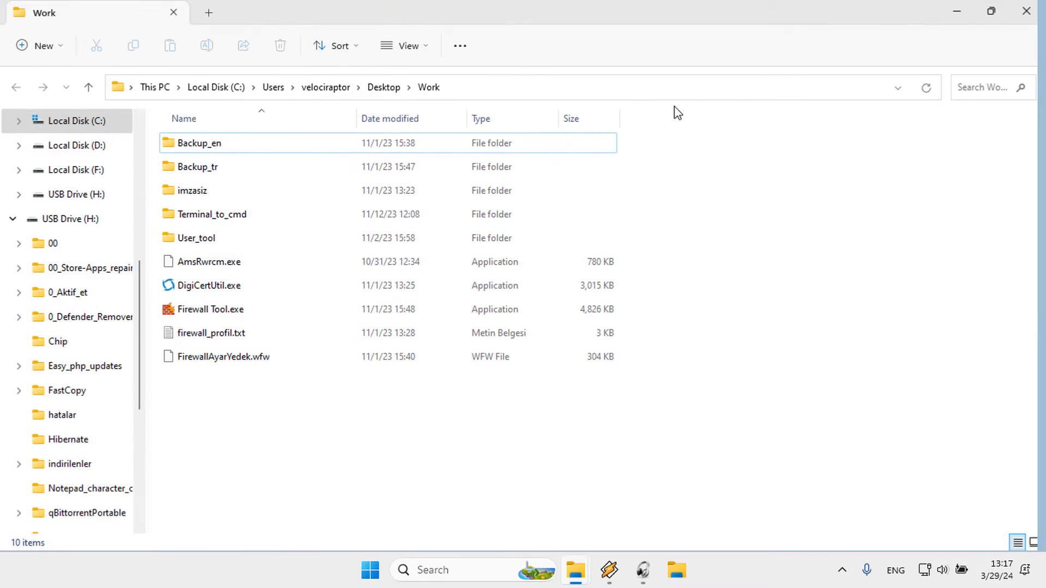
left_click(1027, 13)
right_click(679, 569)
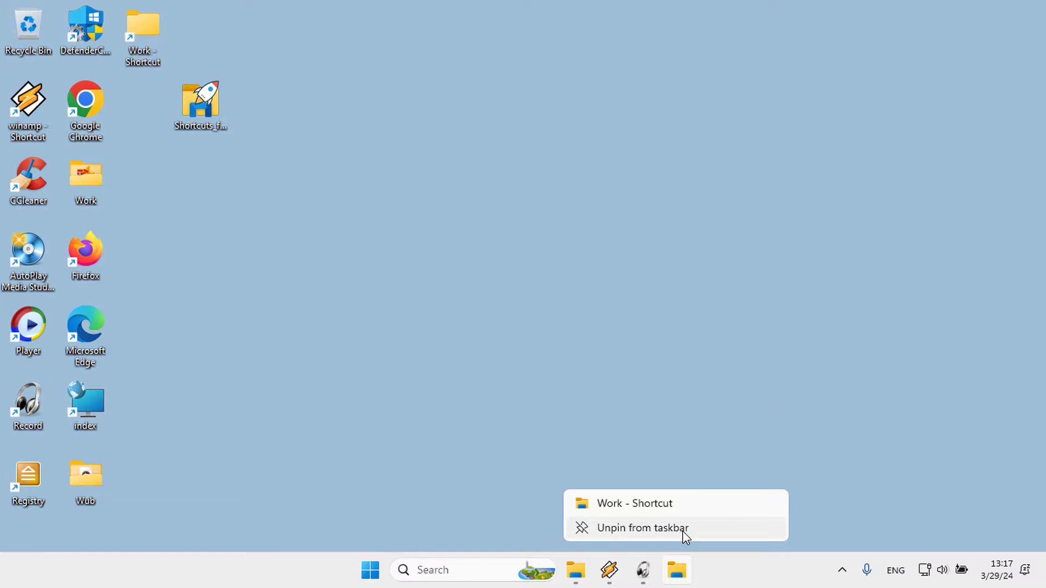
left_click(683, 530)
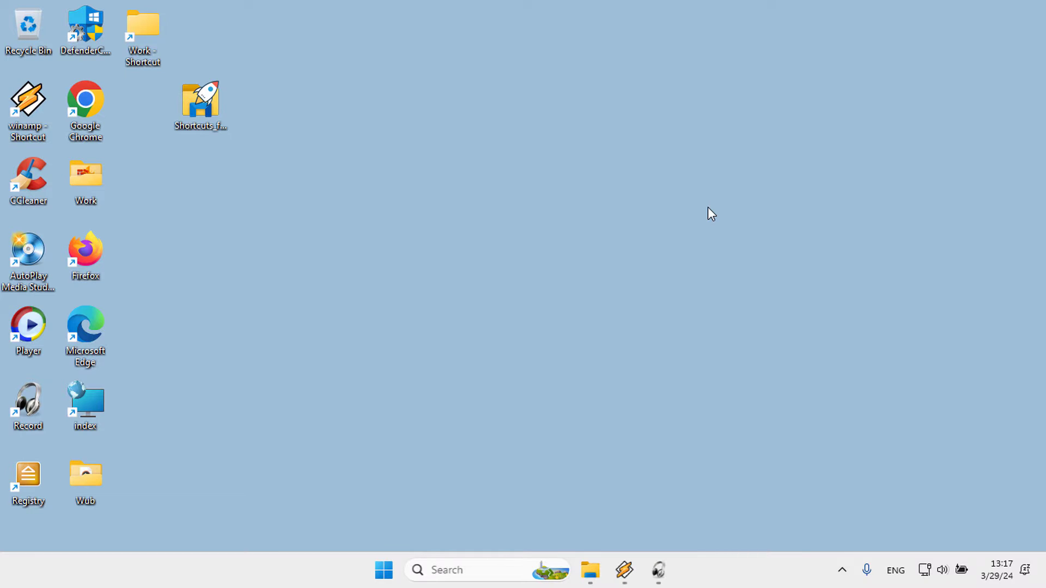
In Shortcuts for Taskbar, create the My Pictures desktop shortcut with option 3.
double_click(205, 107)
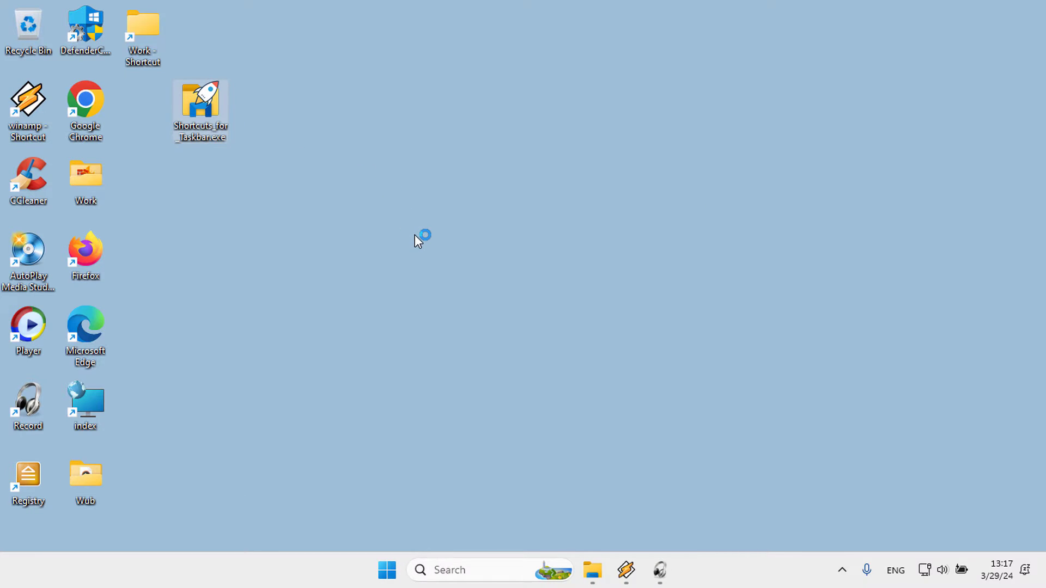
left_click_drag(521, 143, 584, 194)
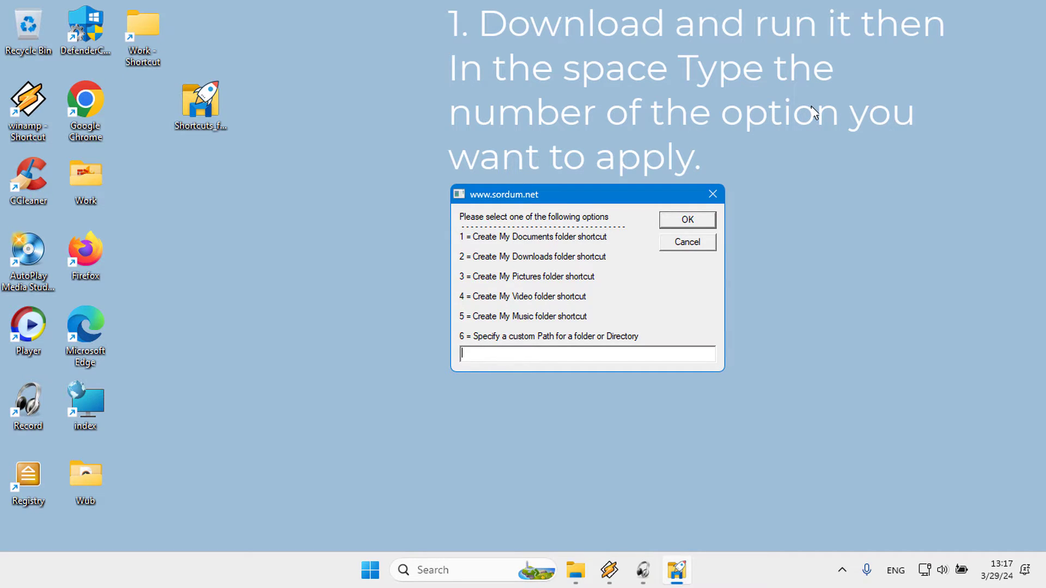
type("1")
left_click(664, 219)
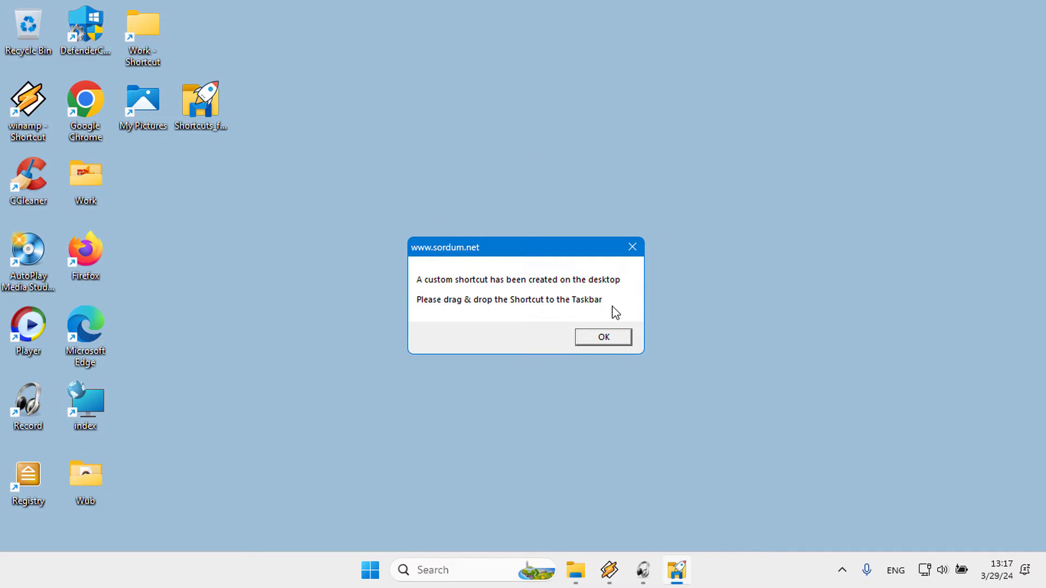
left_click(604, 338)
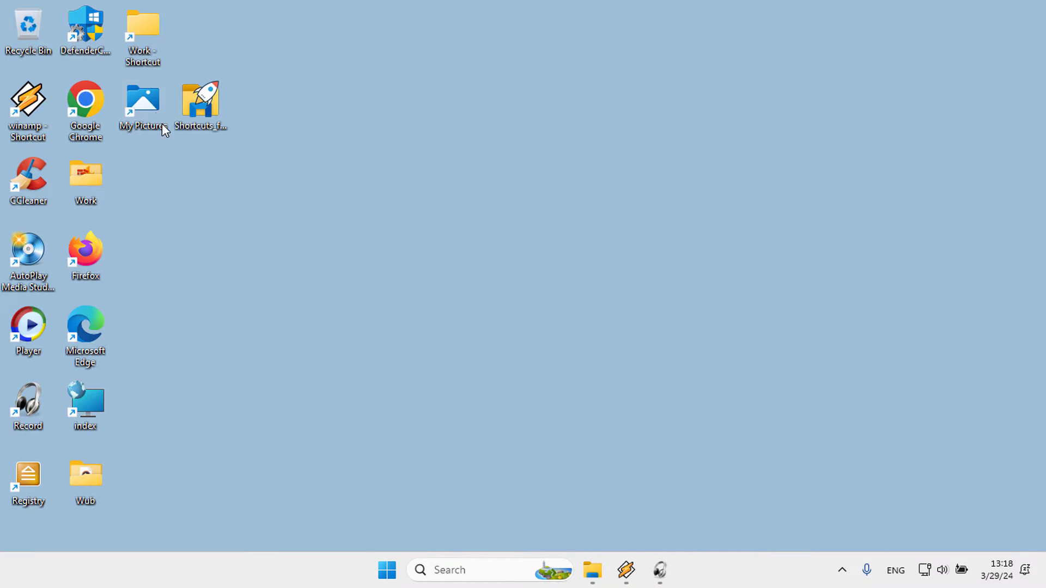
Pin the My Pictures shortcut to the taskbar, test it, then unpin it.
left_click_drag(146, 98, 726, 570)
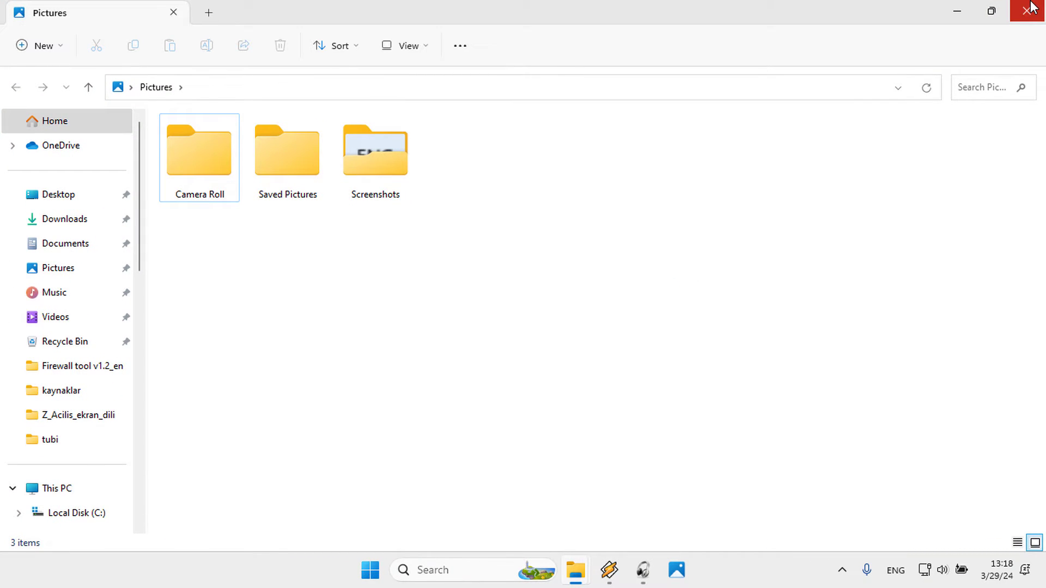
left_click(1029, 8)
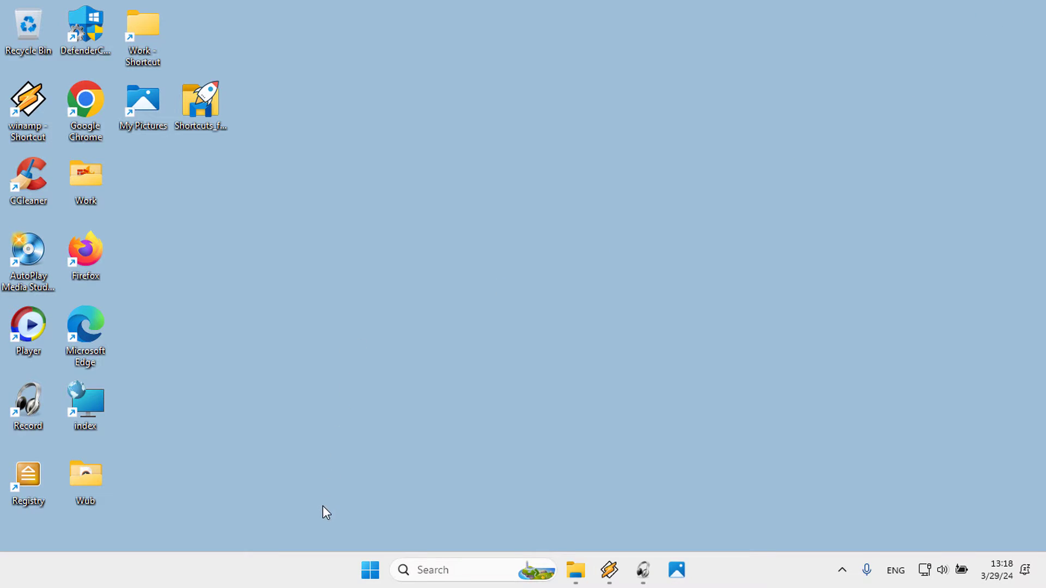
right_click(675, 568)
left_click(673, 529)
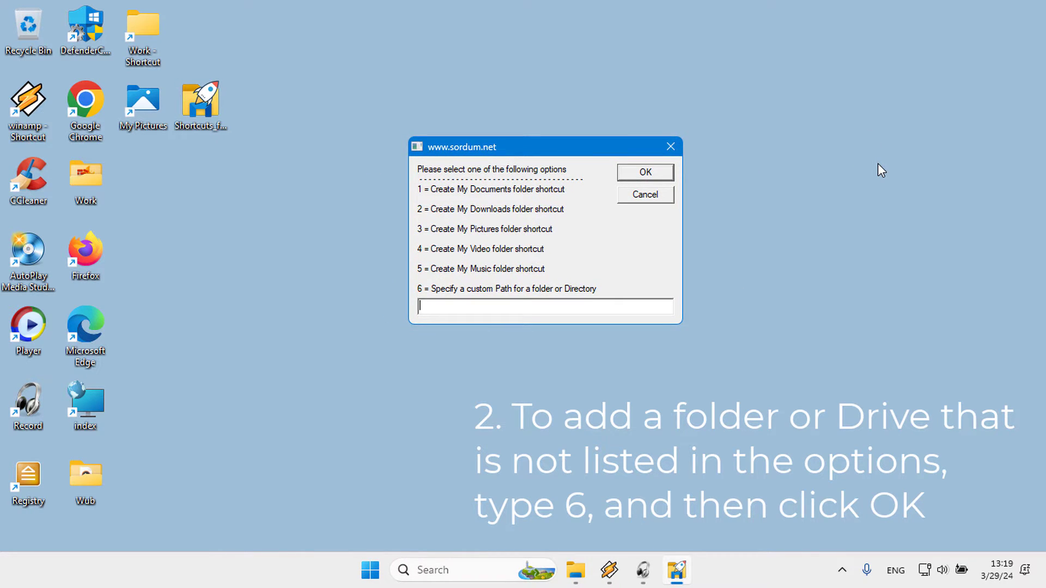
type("6")
Choose the custom folder path option and copy the Saved Games path from Explorer's address bar.
left_click(656, 175)
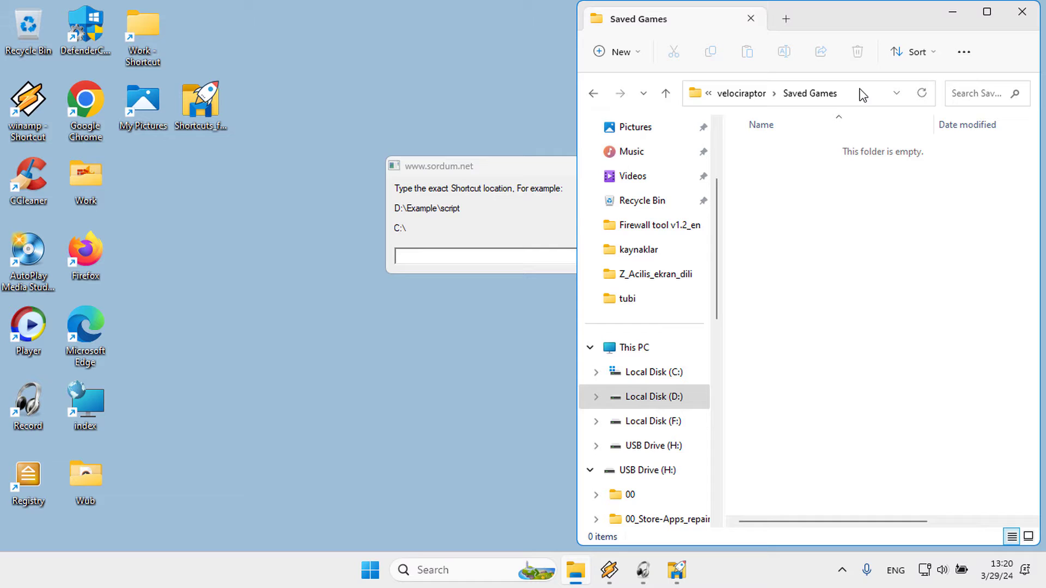
left_click(862, 94)
right_click(835, 94)
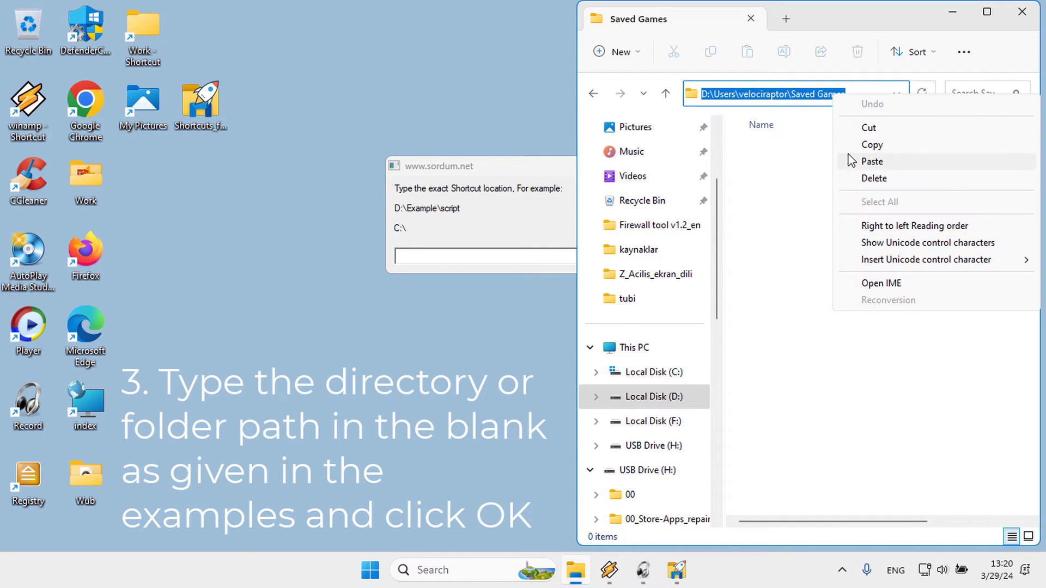
left_click(869, 145)
left_click(951, 12)
Paste the Saved Games path to create its shortcut, then pin it to the taskbar.
right_click(534, 253)
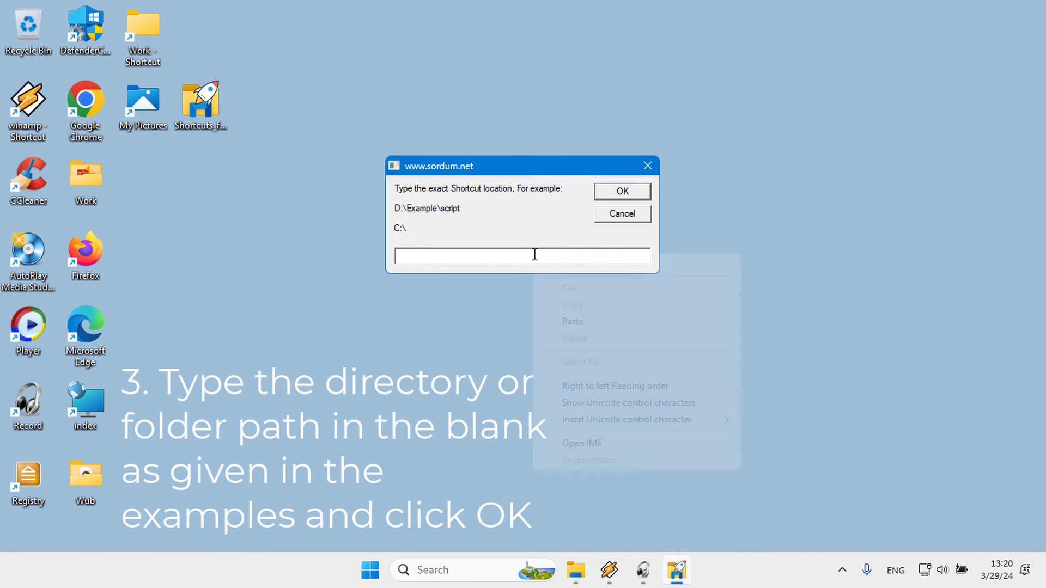
left_click(568, 319)
left_click(615, 193)
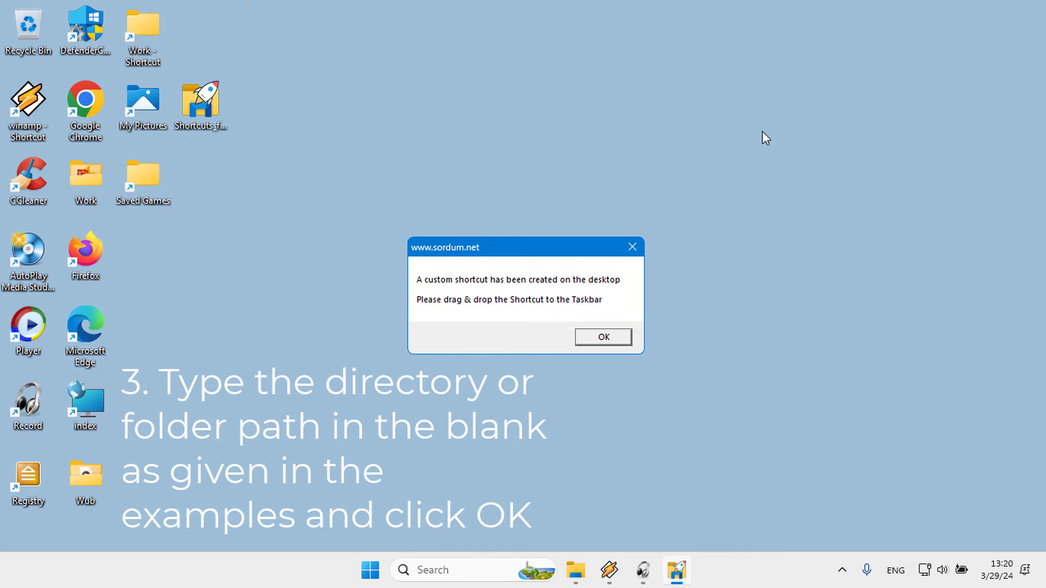
left_click_drag(143, 176, 760, 579)
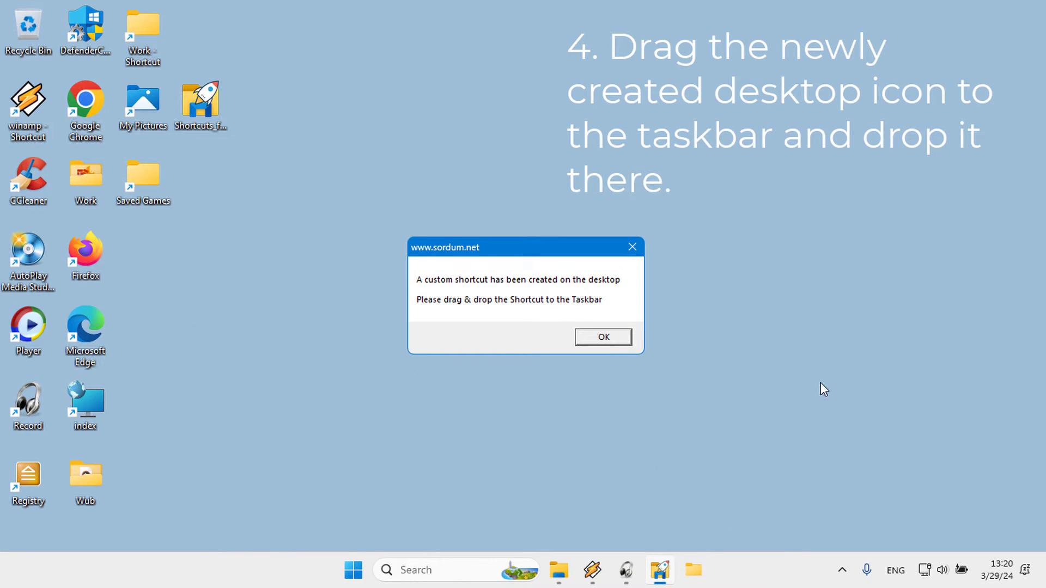